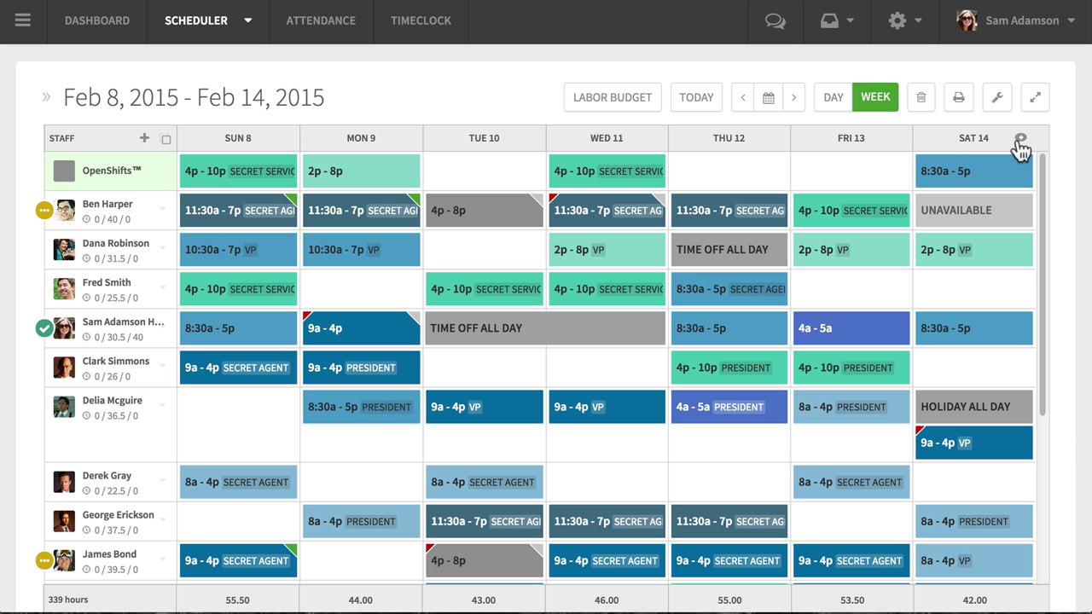
- Start a Saturday Feb 14 annotation, colour it red and apply it to All Locations
{"action": "left_click", "coordinate": [1020, 139]}
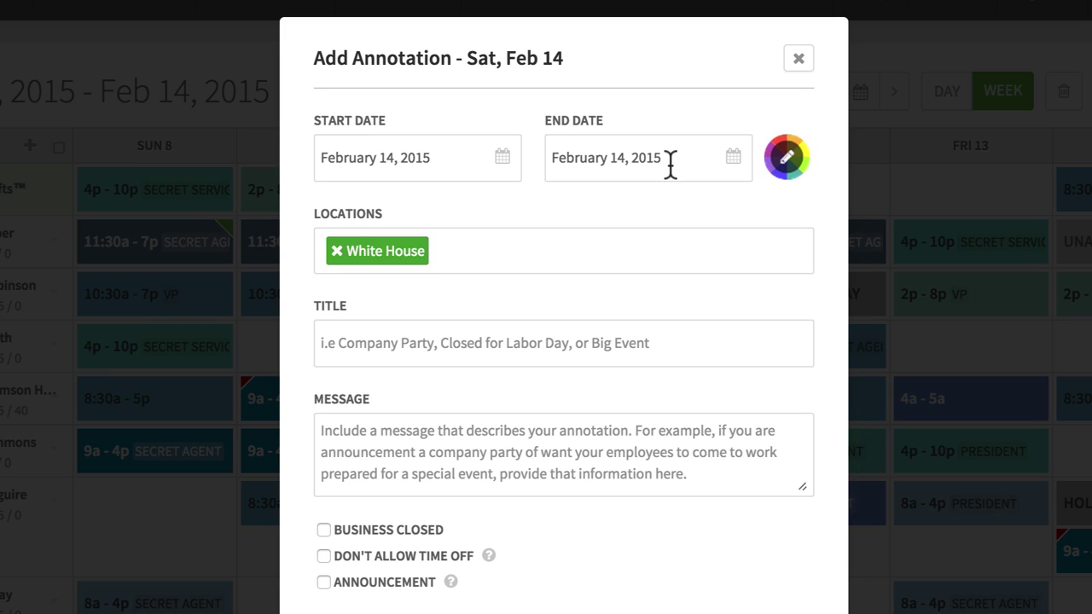
{"action": "left_click", "coordinate": [782, 160]}
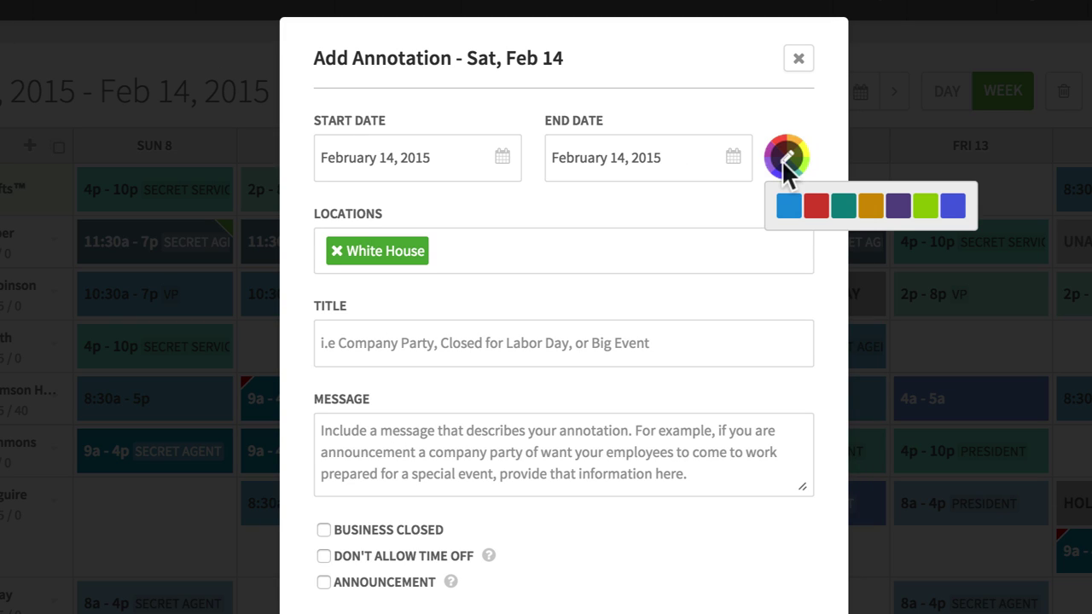
{"action": "left_click", "coordinate": [817, 208]}
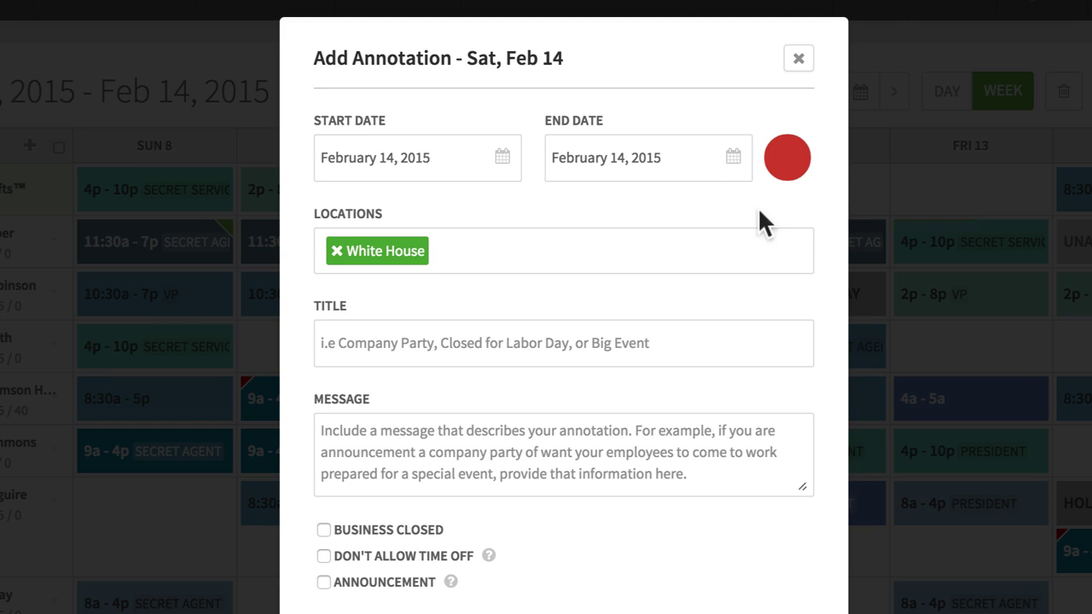
{"action": "left_click", "coordinate": [557, 238]}
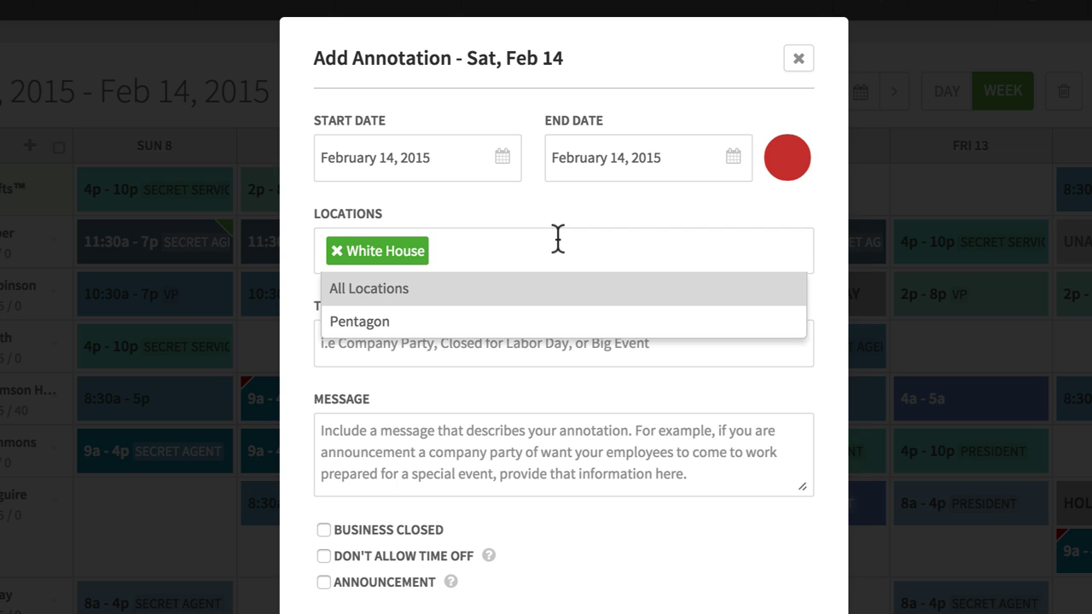
{"action": "left_click", "coordinate": [441, 290]}
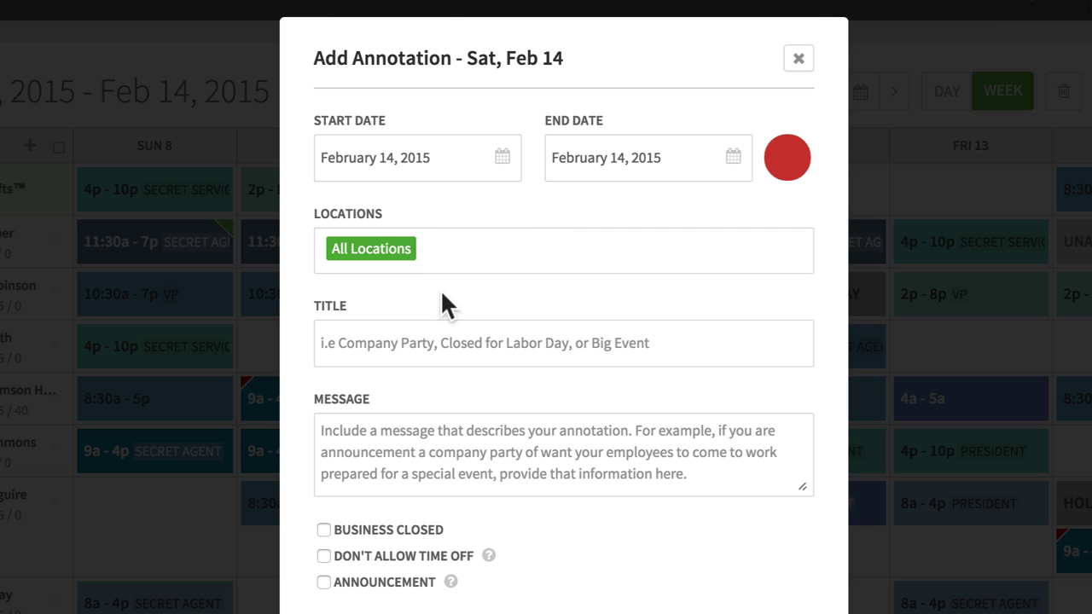
- Title the annotation 'Closed For Valentines Day' and add a message about everyone eating heart shaped candies
{"action": "left_click", "coordinate": [396, 350]}
{"action": "type", "text": "Closed "}
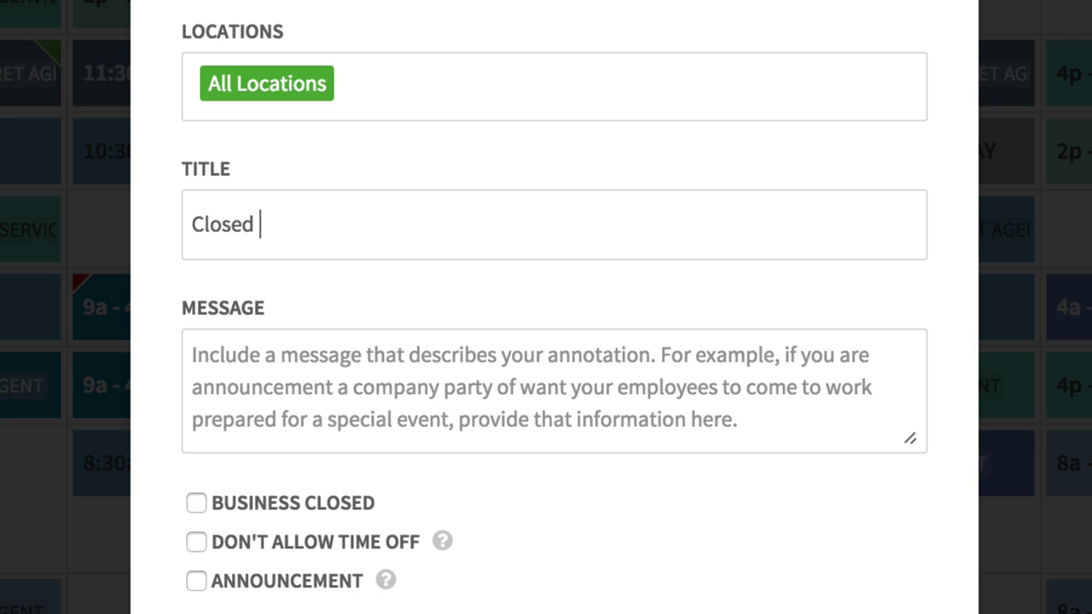
{"action": "type", "text": "For Val"}
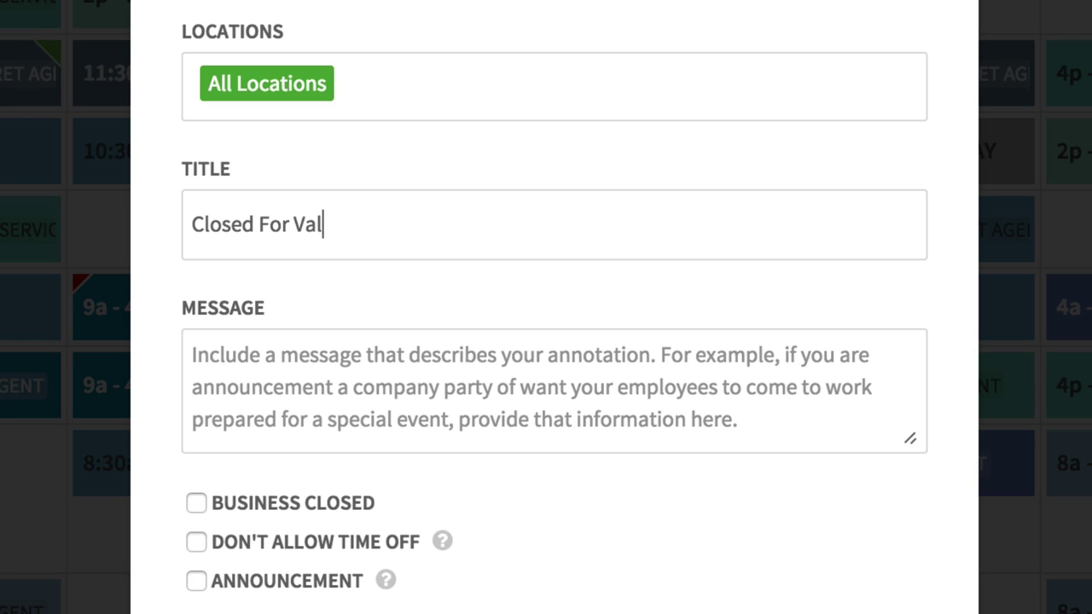
{"action": "type", "text": "entines Day"}
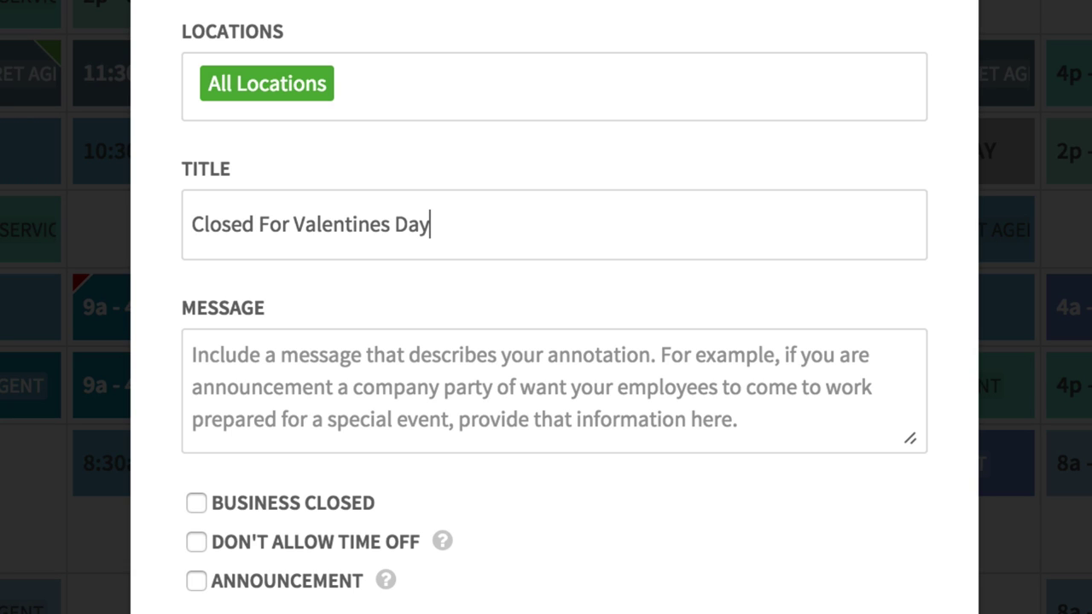
{"action": "left_click", "coordinate": [416, 382]}
{"action": "type", "text": "We're "}
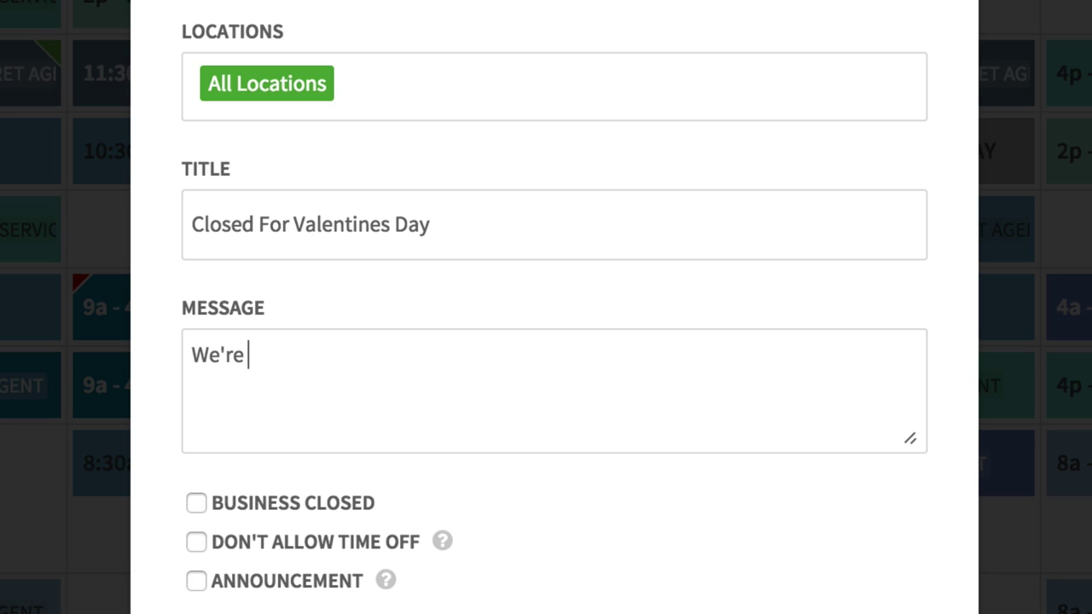
{"action": "type", "text": "closed today "}
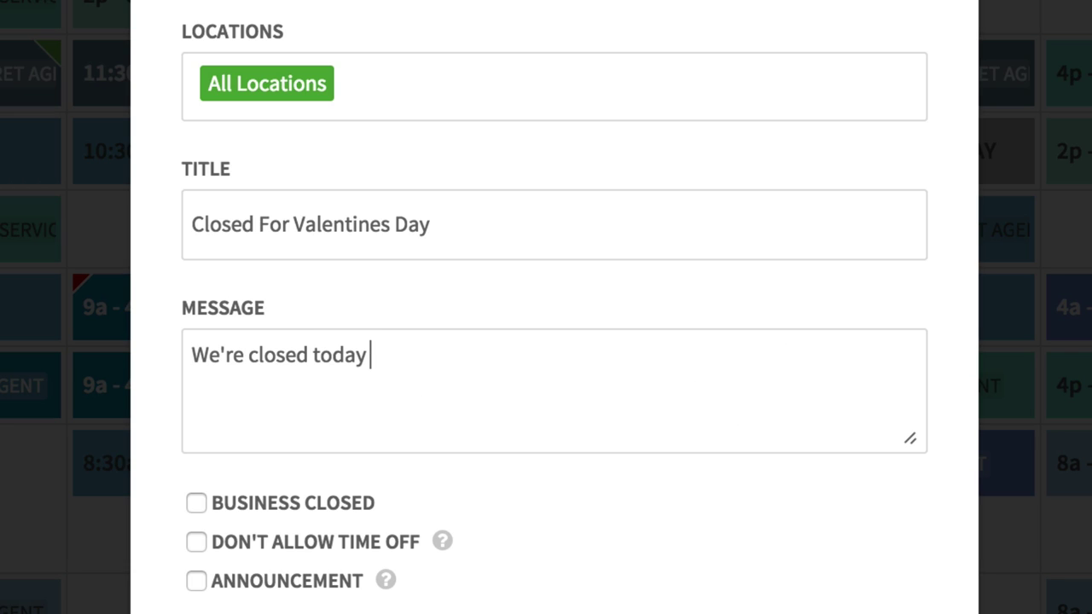
{"action": "type", "text": "so that everyone ca"}
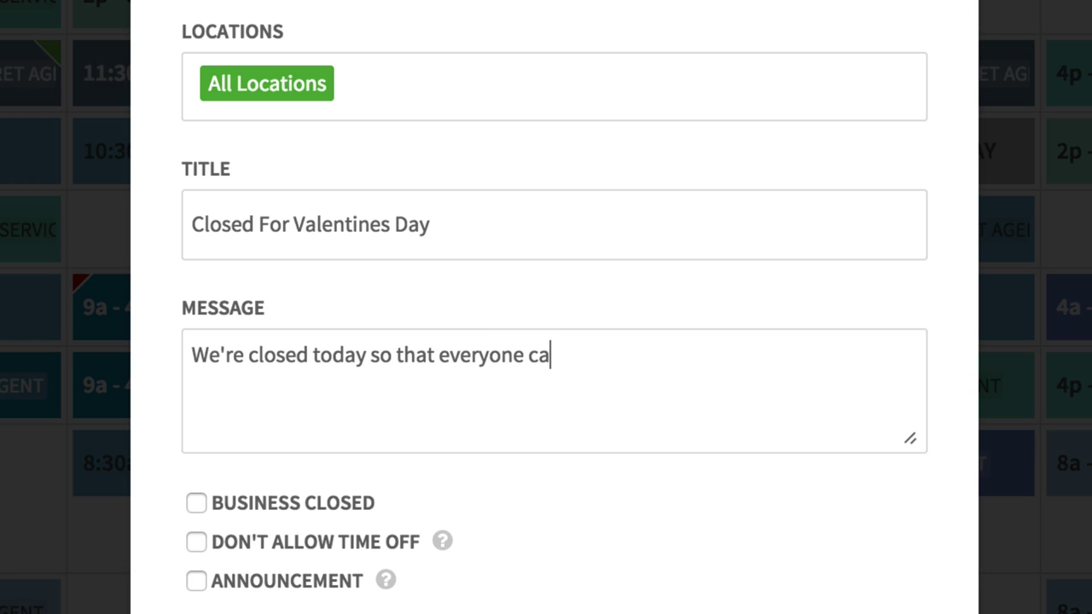
{"action": "type", "text": "n eat lots "}
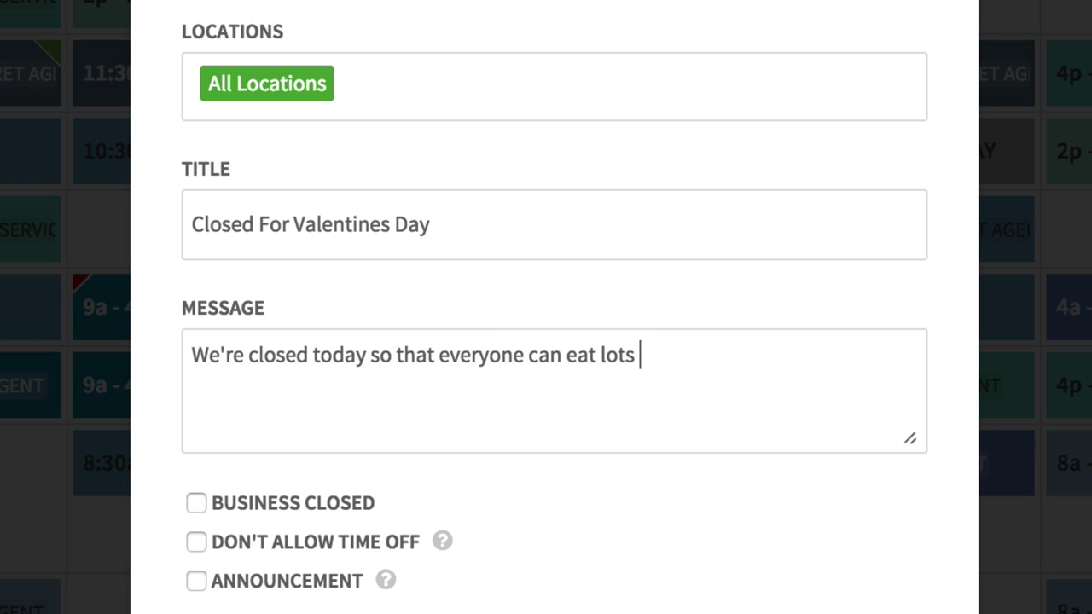
{"action": "type", "text": "of heart shap"}
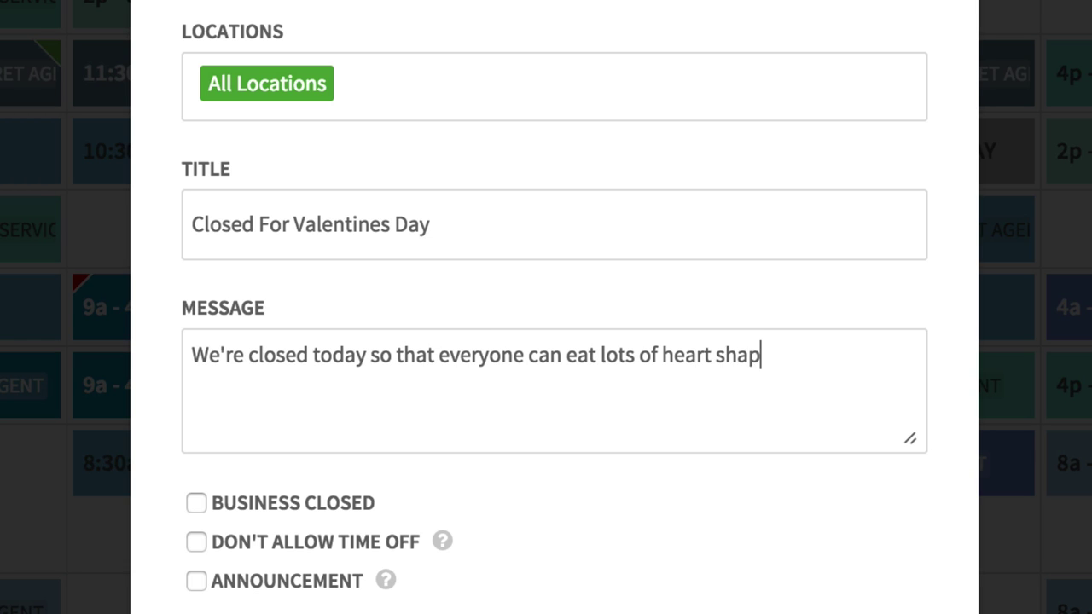
{"action": "type", "text": "ed cho"}
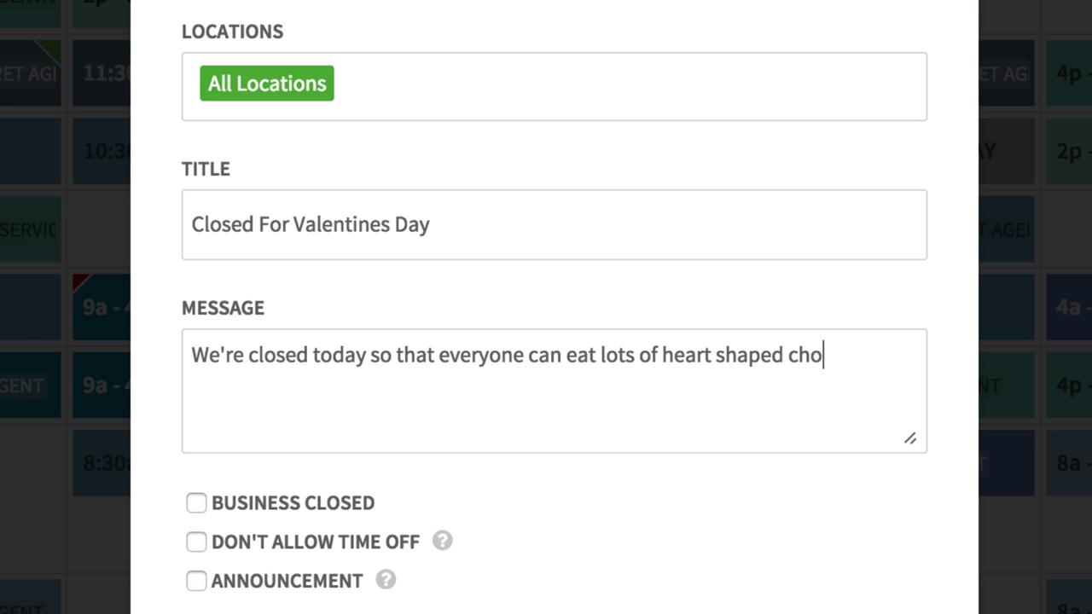
{"action": "key", "text": "BackSpace"}
{"action": "key", "text": "BackSpace"}
{"action": "type", "text": "andies."}
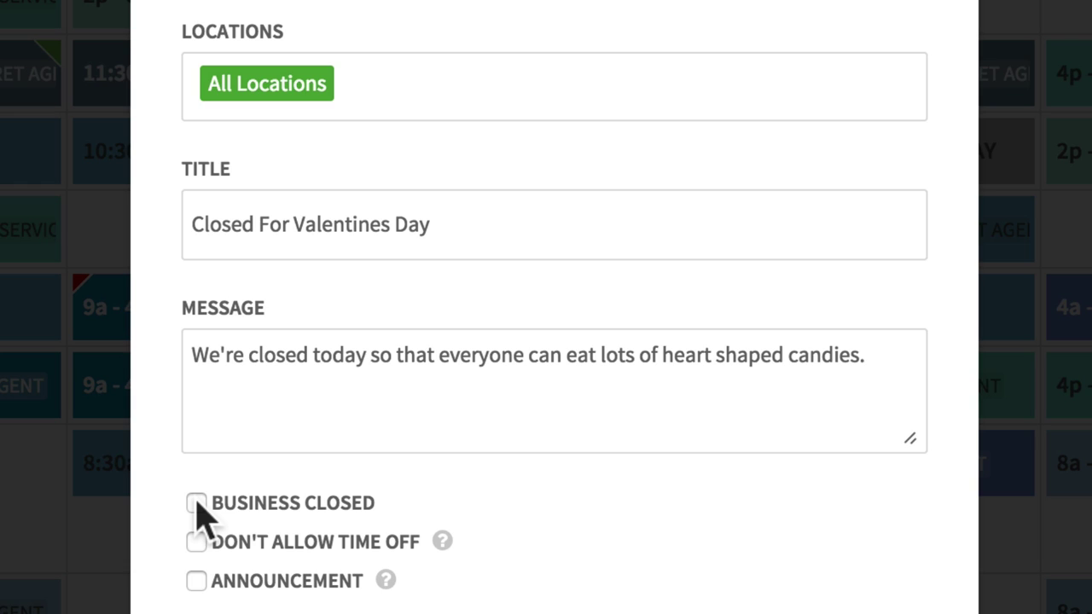
- Turn on both the Business Closed and Announcement options for the annotation
{"action": "left_click", "coordinate": [196, 504]}
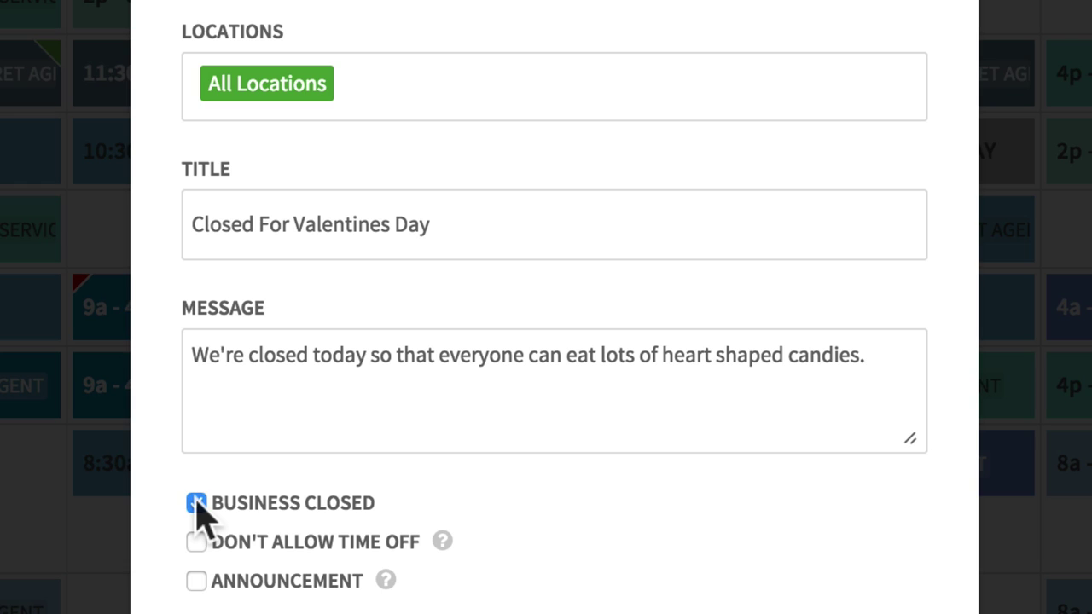
{"action": "left_click", "coordinate": [198, 575]}
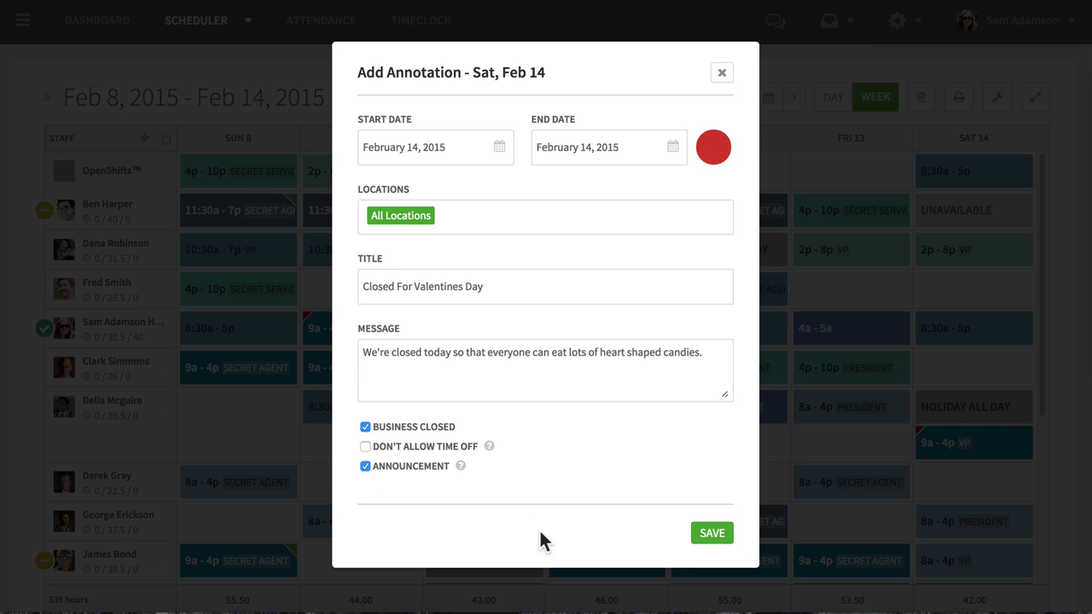
- Save the annotation and check Saturday's red CLOSED header shows the Valentines Day note
{"action": "left_click", "coordinate": [711, 535]}
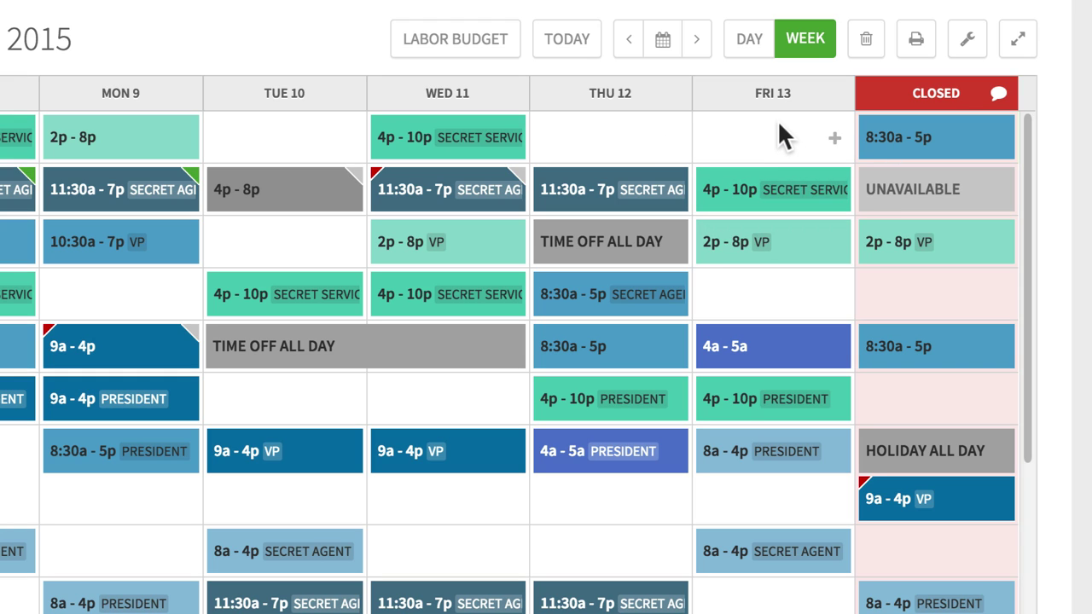
{"action": "mouse_move", "coordinate": [872, 95]}
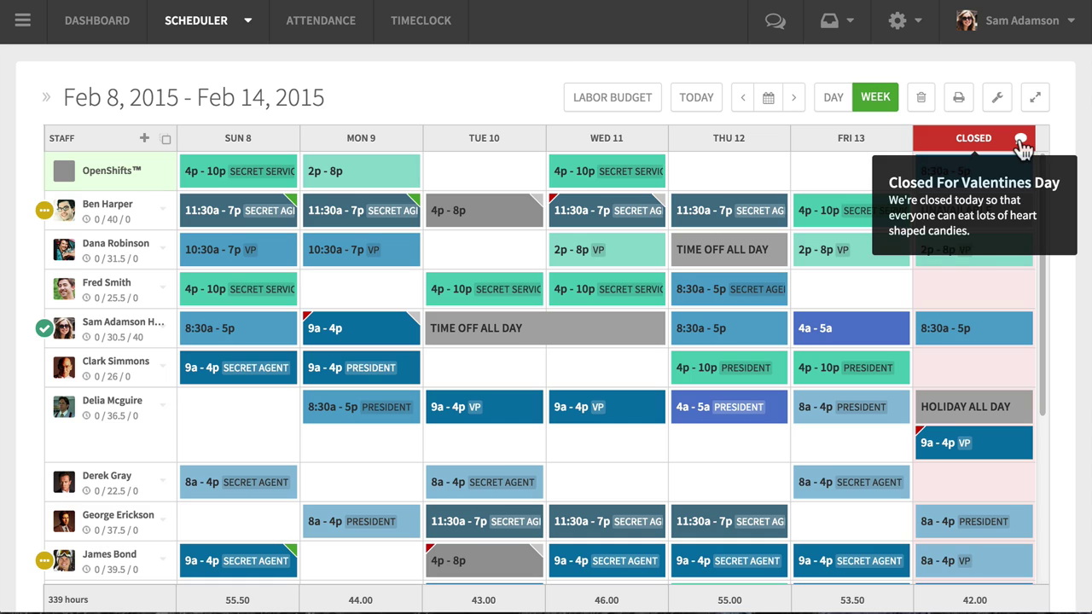
{"action": "left_click", "coordinate": [1022, 141]}
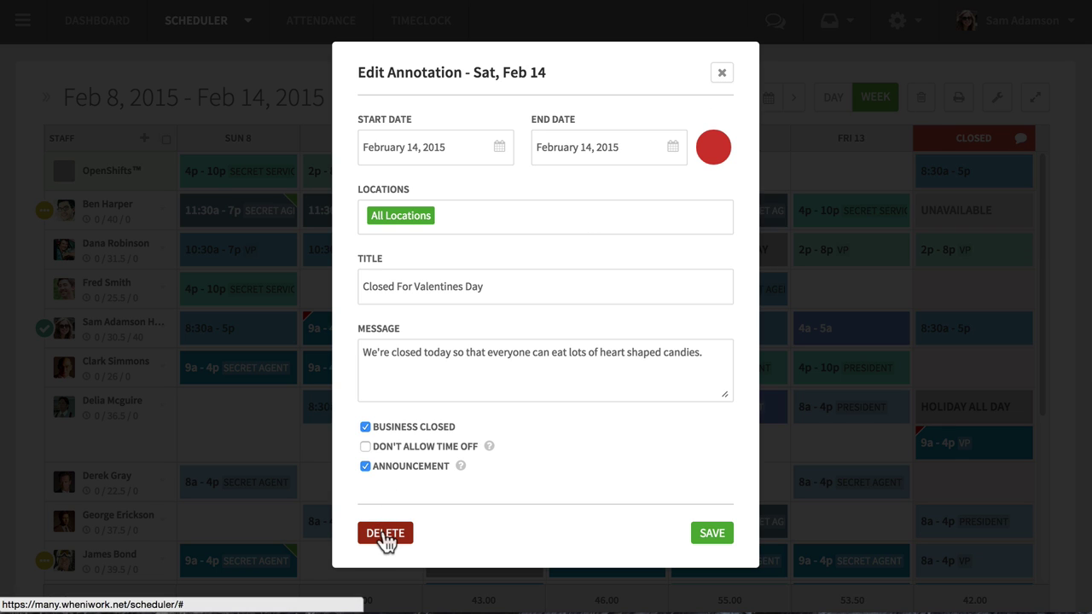
{"action": "left_click", "coordinate": [721, 74]}
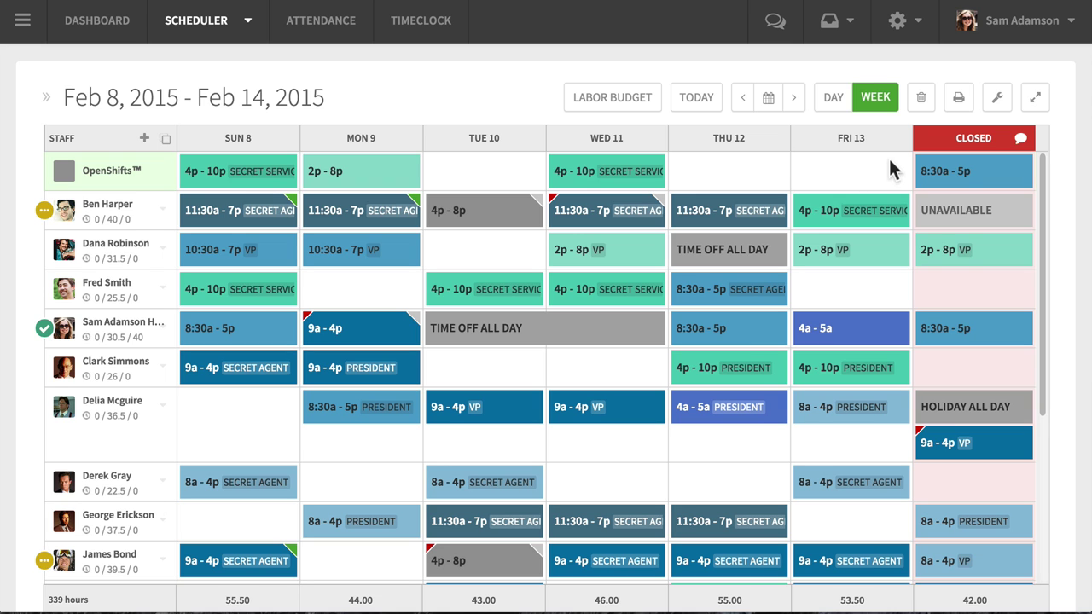
- Switch to My Schedule from the account menu and review the Feb 15th–28th listing
{"action": "mouse_move", "coordinate": [987, 317]}
{"action": "left_click", "coordinate": [996, 34]}
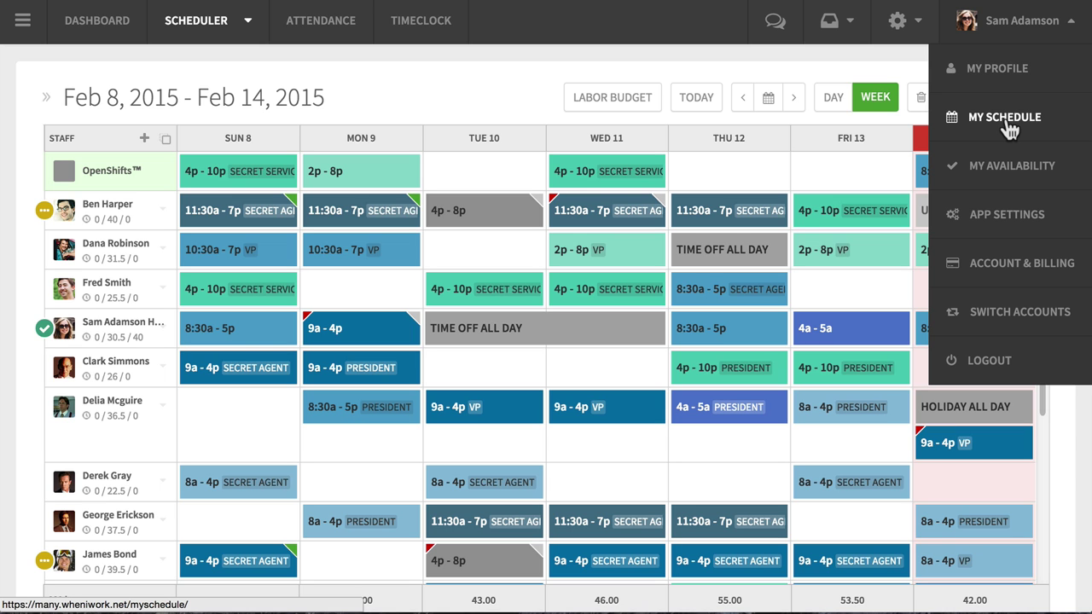
{"action": "left_click", "coordinate": [1006, 119]}
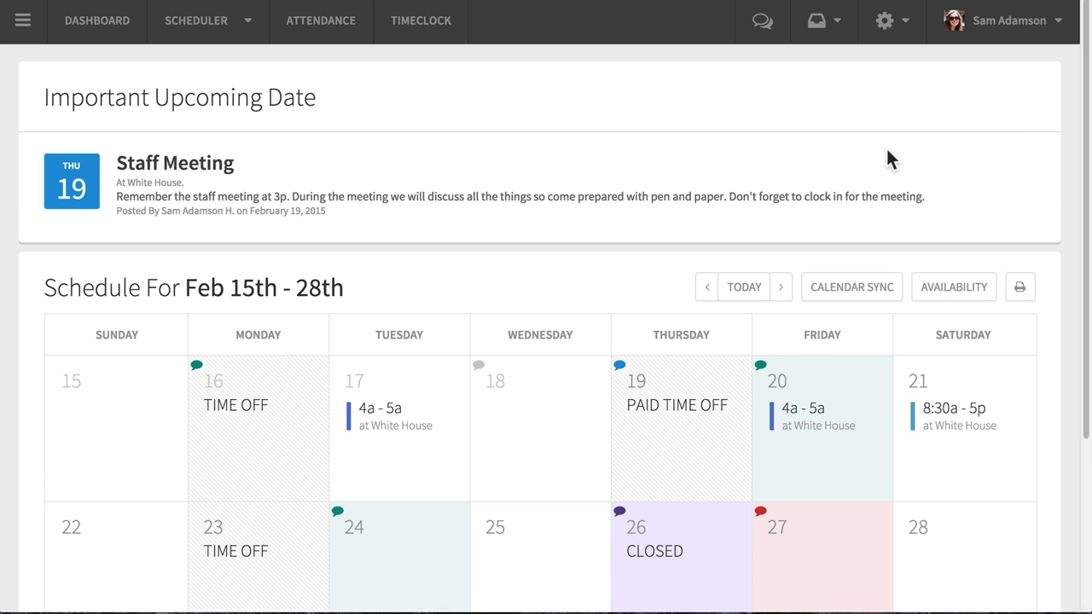
{"action": "scroll", "coordinate": [753, 183], "scroll_direction": "down", "scroll_amount": 3}
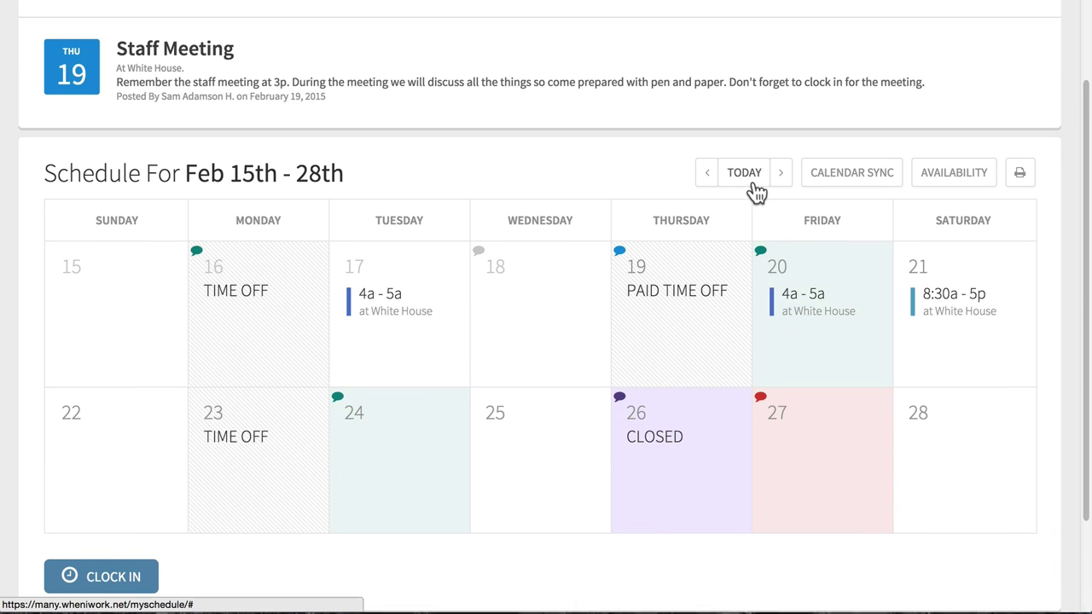
{"action": "scroll", "coordinate": [755, 193], "scroll_direction": "up", "scroll_amount": 1}
{"action": "scroll", "coordinate": [752, 182], "scroll_direction": "down", "scroll_amount": 1}
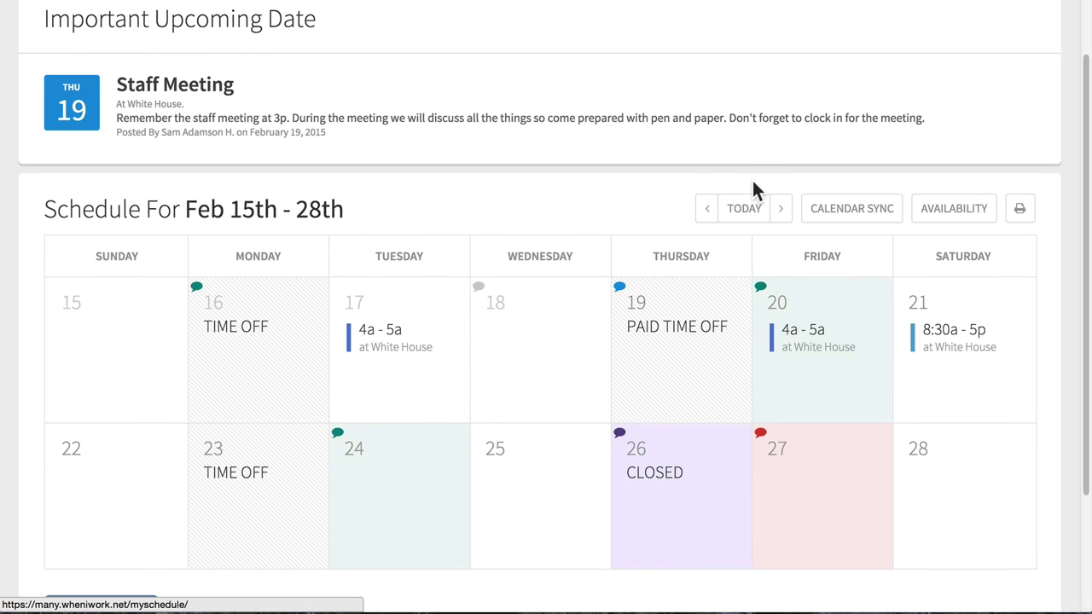
{"action": "scroll", "coordinate": [752, 182], "scroll_direction": "up", "scroll_amount": 2}
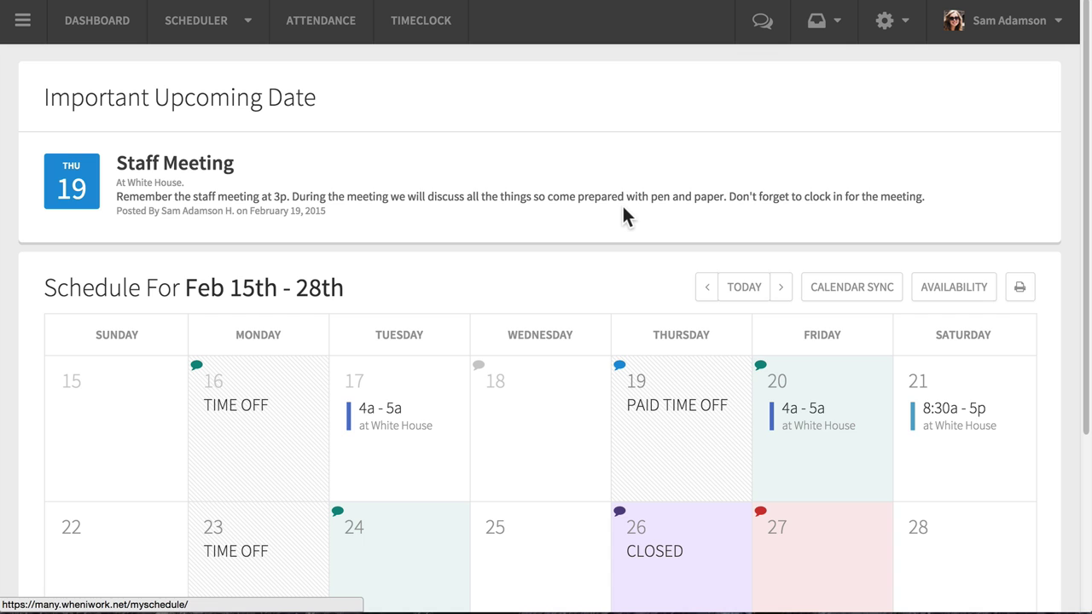
{"action": "scroll", "coordinate": [622, 204], "scroll_direction": "down", "scroll_amount": 3}
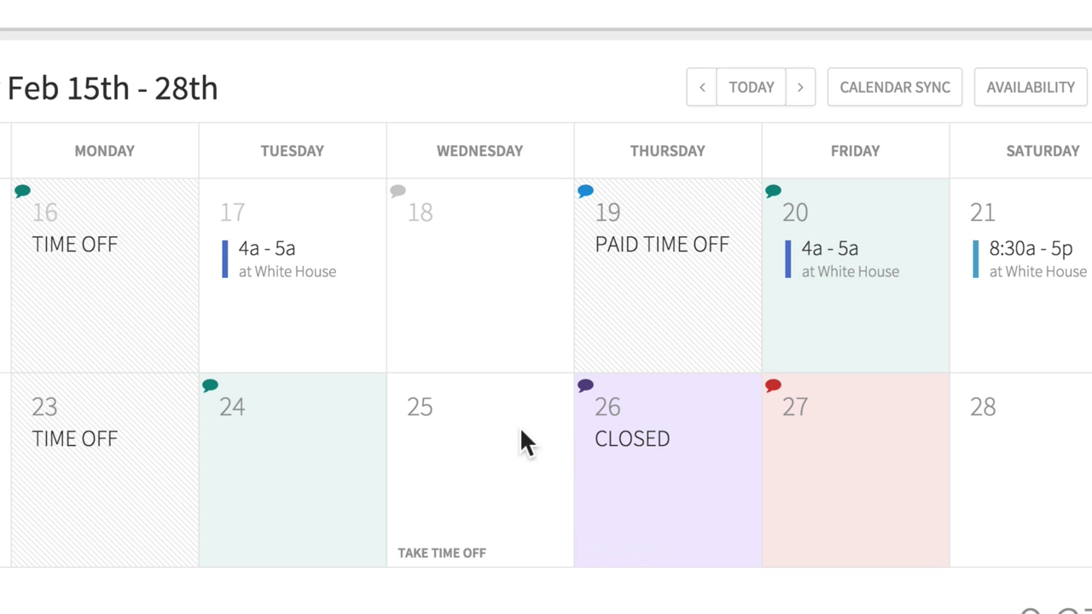
{"action": "mouse_move", "coordinate": [214, 381]}
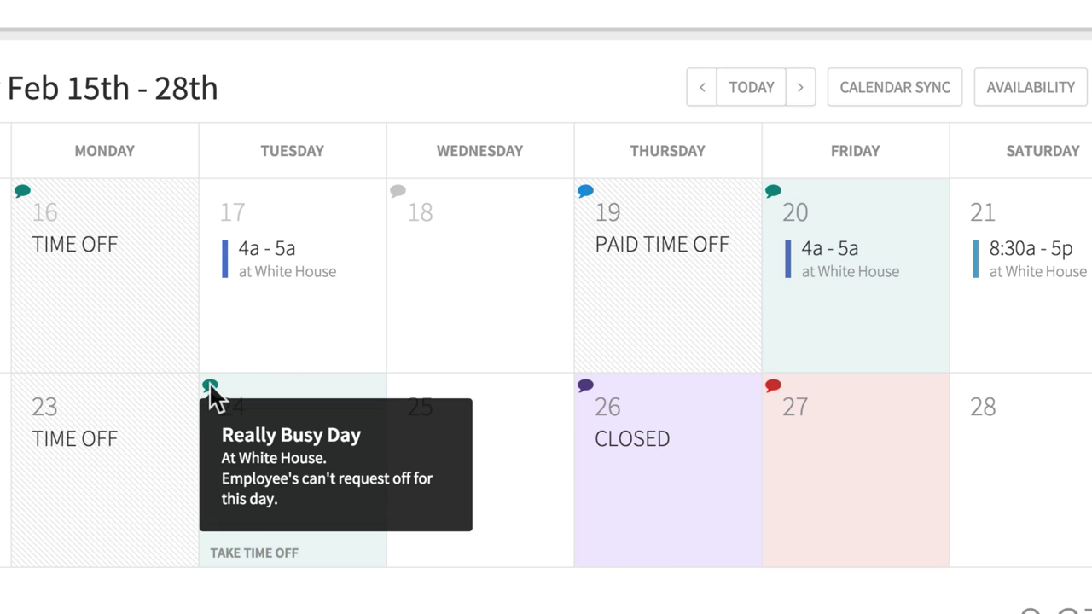
{"action": "mouse_move", "coordinate": [587, 390]}
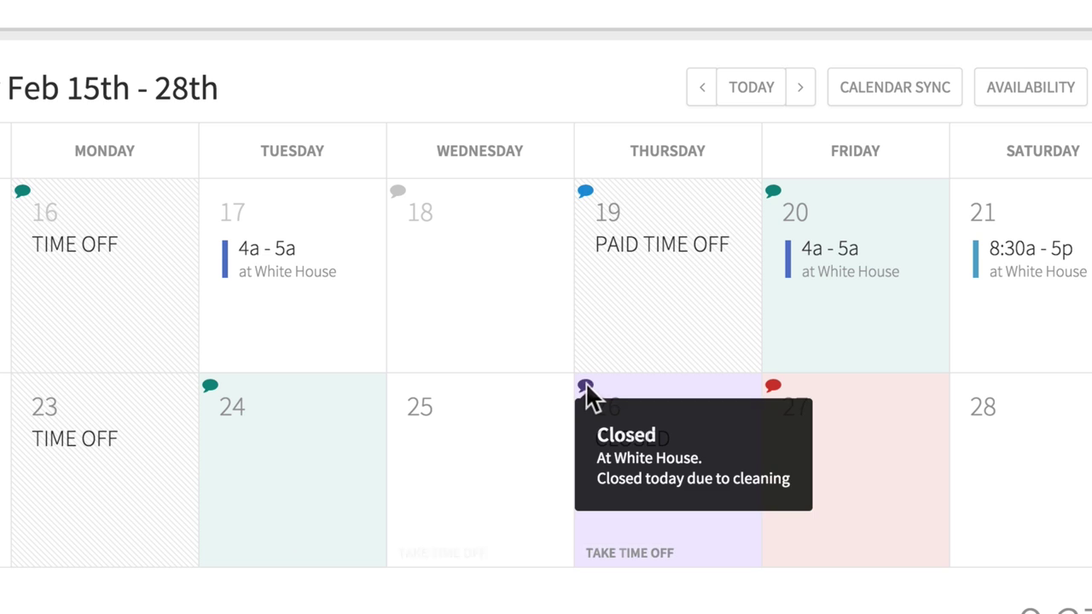
{"action": "mouse_move", "coordinate": [775, 391]}
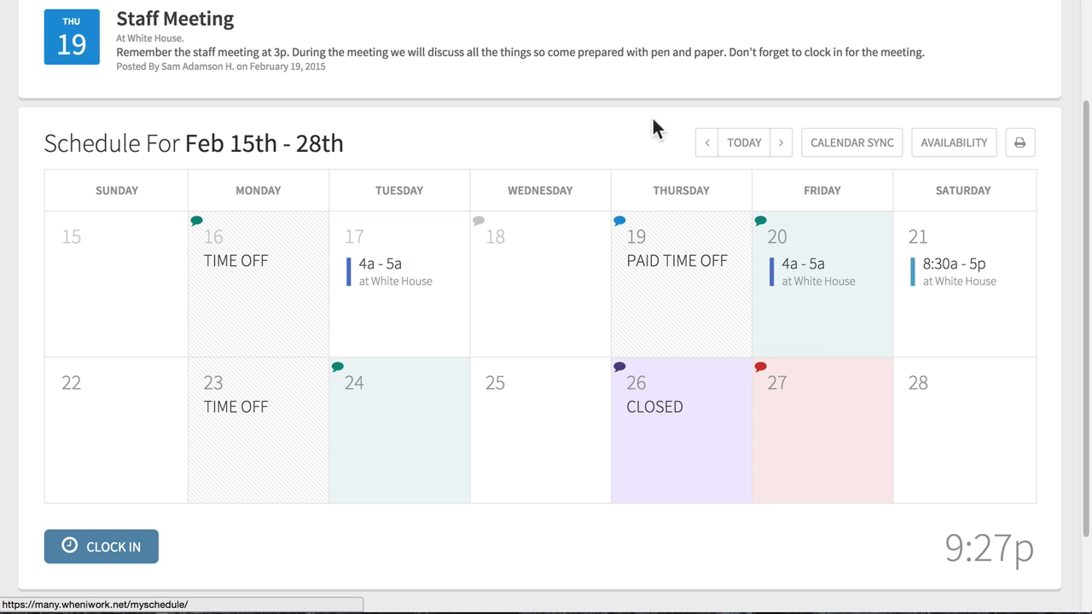
- Go back to the Feb 1st–14th period and view the red CLOSED Valentines note on the 14th
{"action": "left_click", "coordinate": [706, 145]}
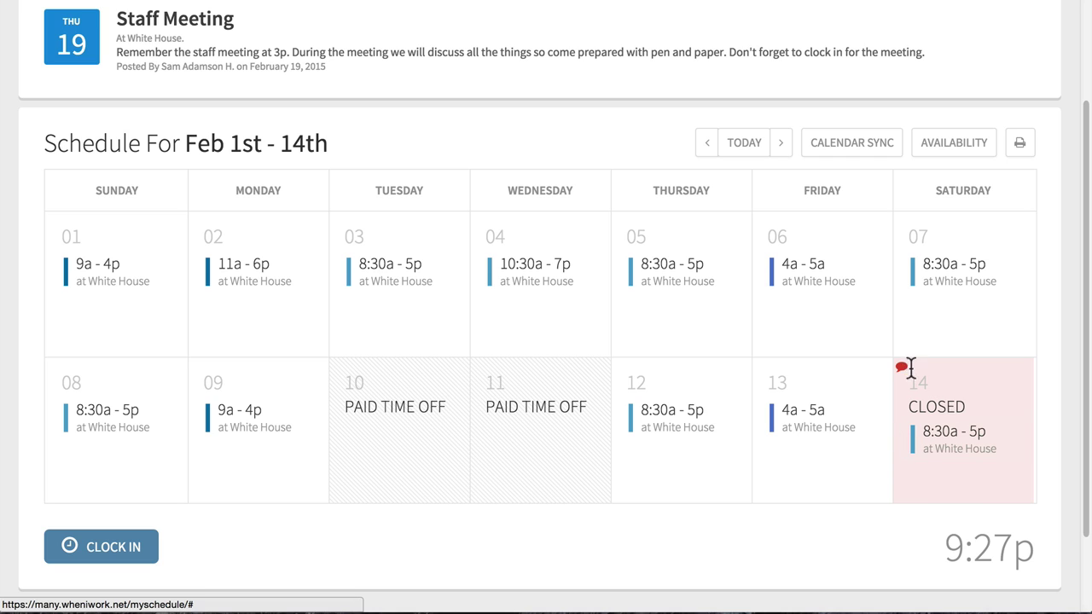
{"action": "mouse_move", "coordinate": [901, 371]}
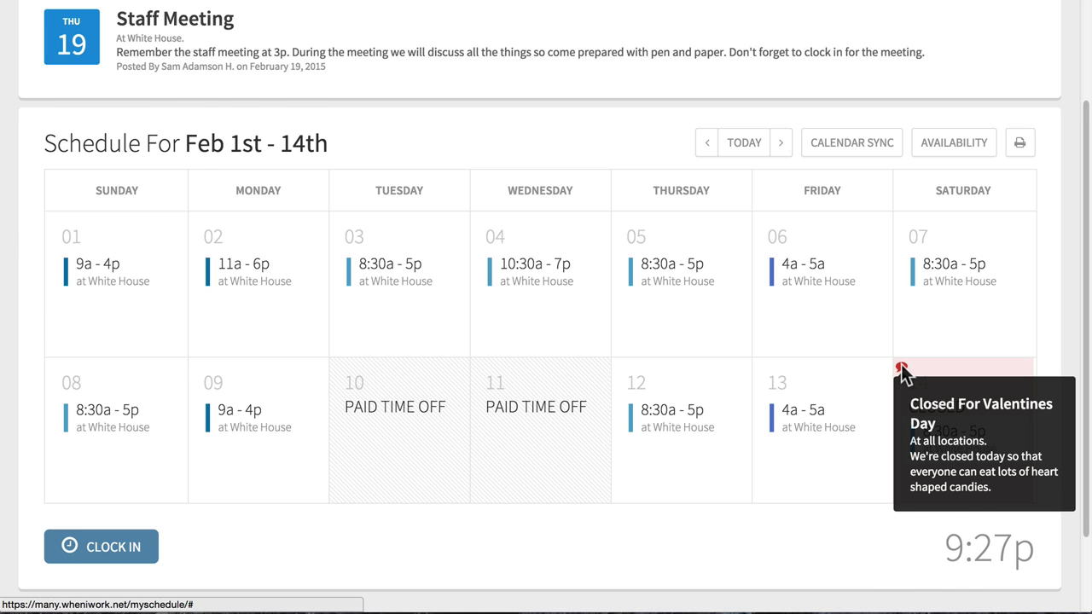
{"action": "scroll", "coordinate": [902, 371], "scroll_direction": "up", "scroll_amount": 2}
- Return to the Scheduler from the top navigation bar
{"action": "left_click", "coordinate": [189, 20]}
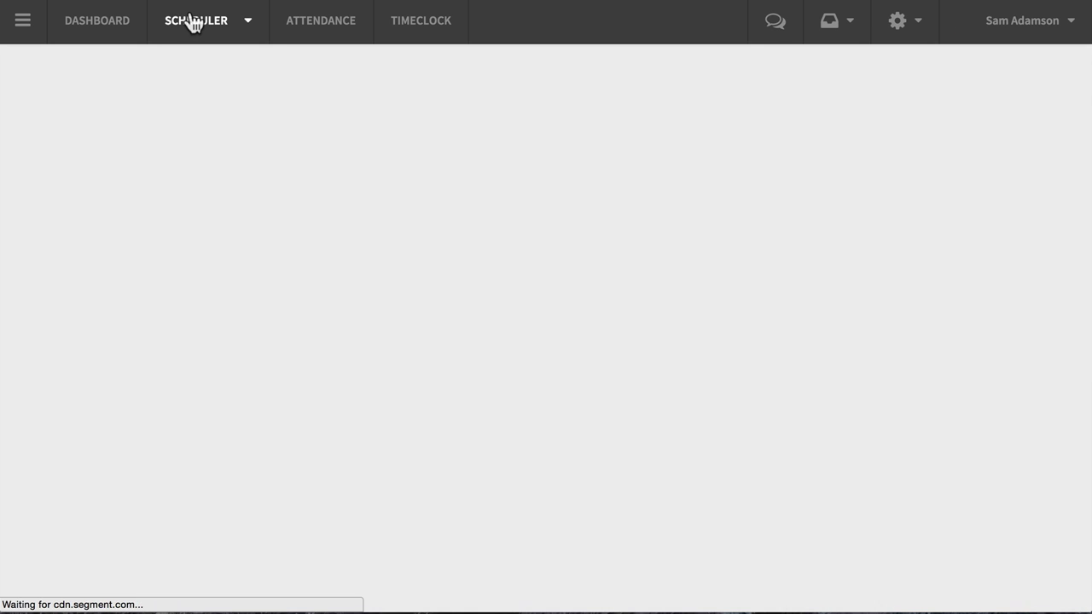